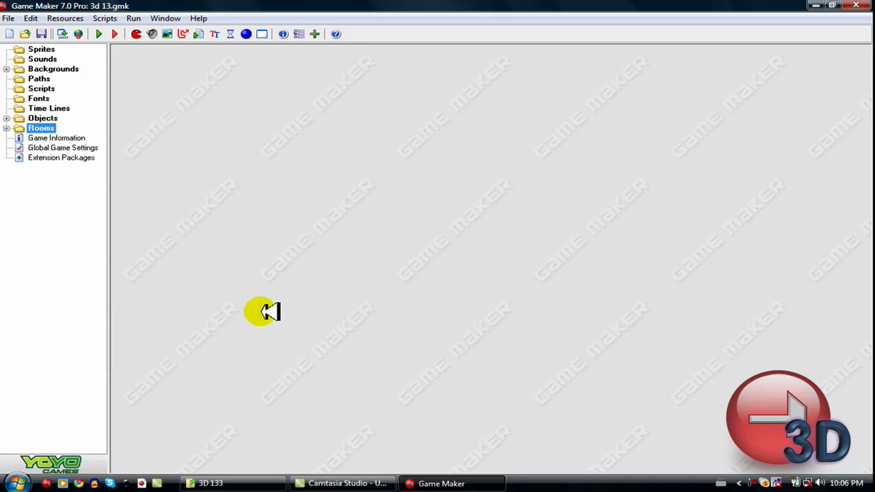
Step: Review the cam object's Step and Draw actions in the maximized Object Properties window, including its floor-drawing action
left_click(6, 118)
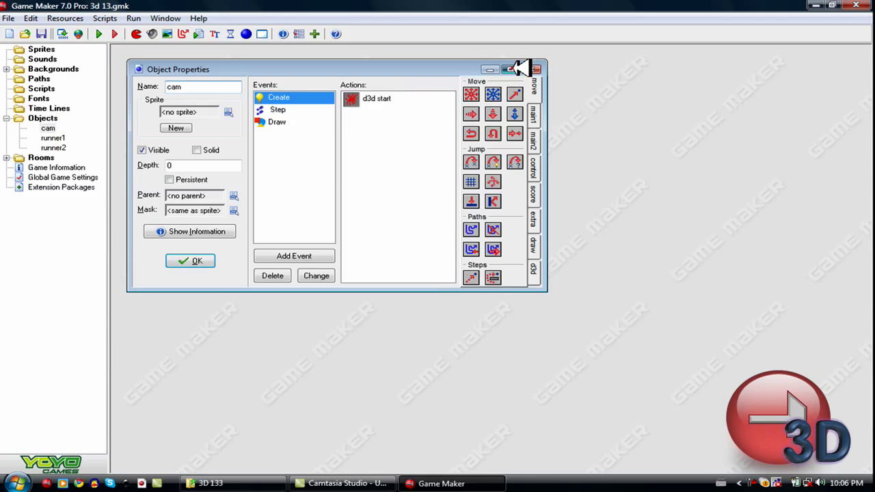
left_click(512, 70)
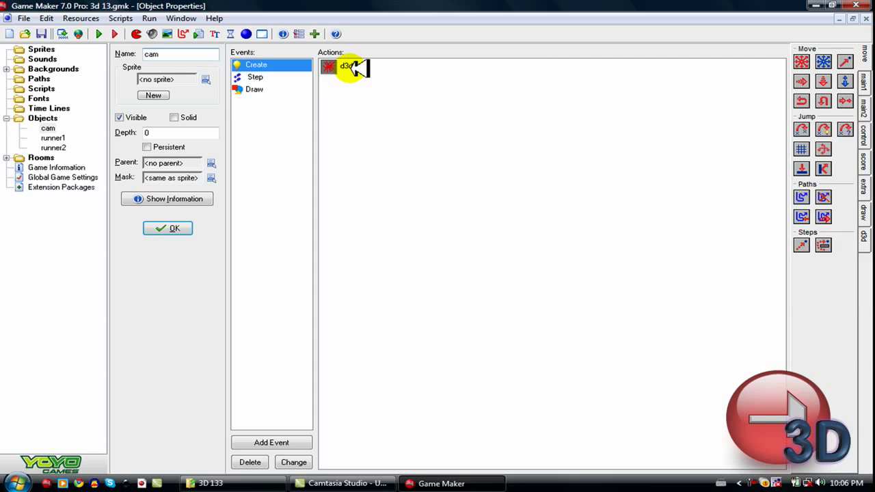
left_click(263, 77)
left_click(258, 90)
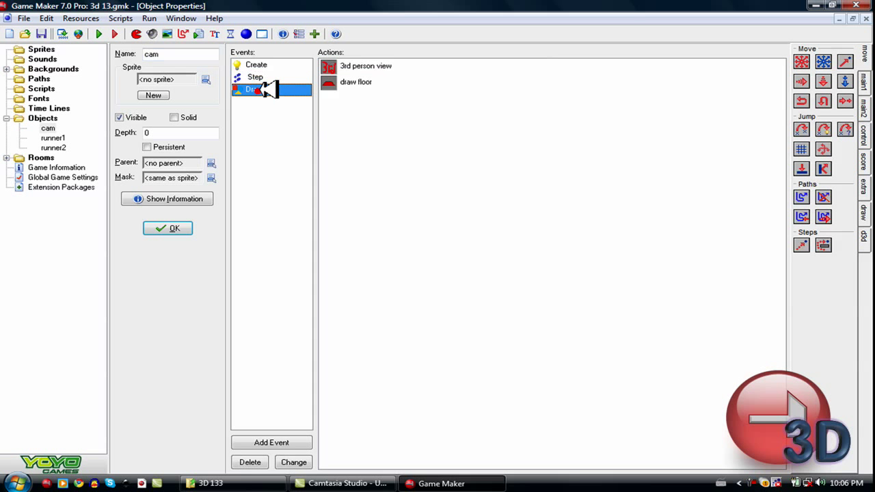
left_click(356, 82)
Step: Return to the cam object's Create actions, then select the runner1 object in the resource tree
left_click(259, 77)
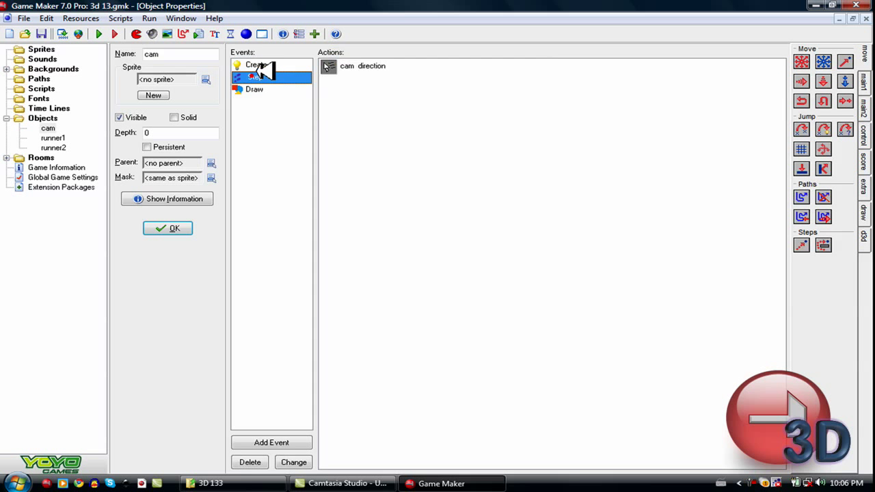
left_click(355, 66)
left_click(48, 137)
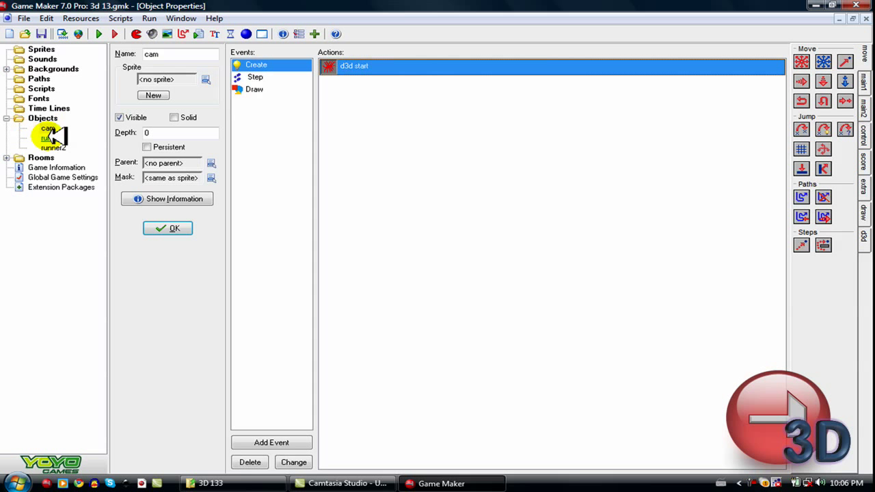
Step: Review runner1's Step and Draw actions, inspecting the second draw model action's settings
double_click(47, 138)
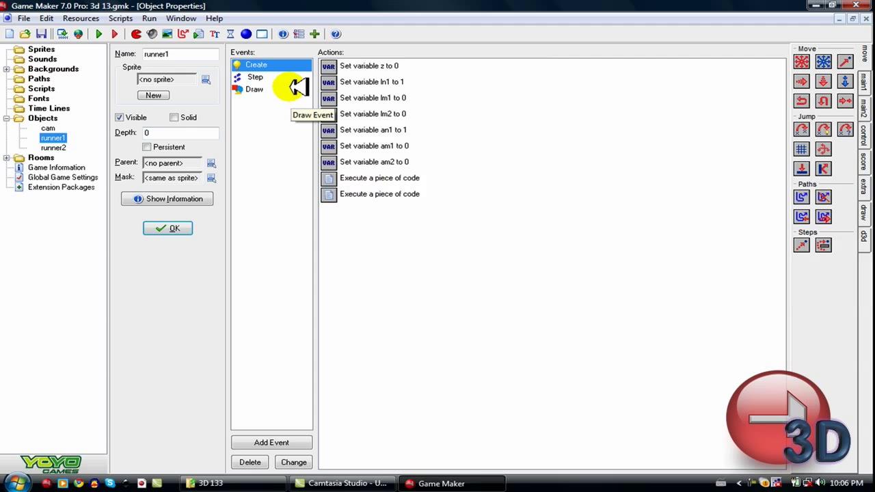
left_click(255, 76)
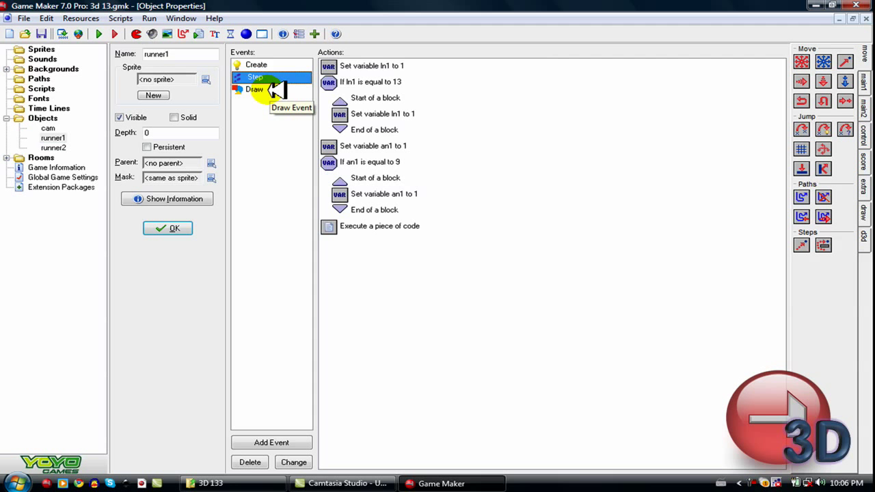
left_click(254, 90)
double_click(345, 83)
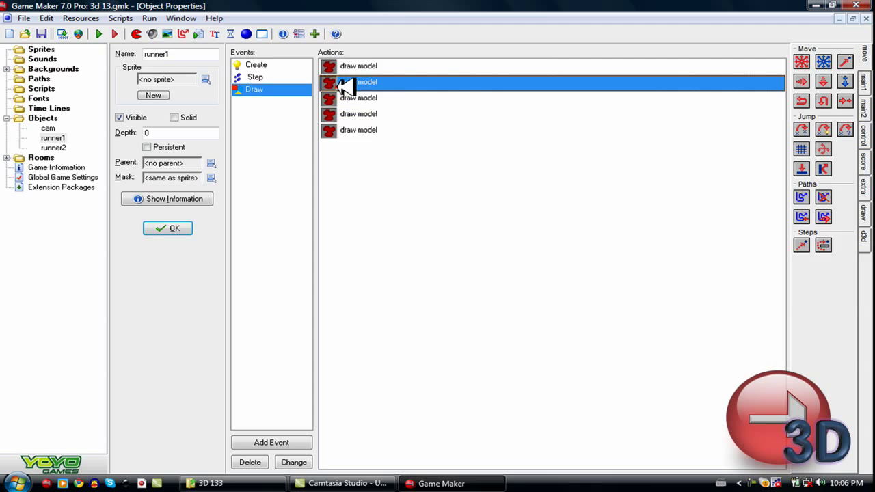
left_click(361, 339)
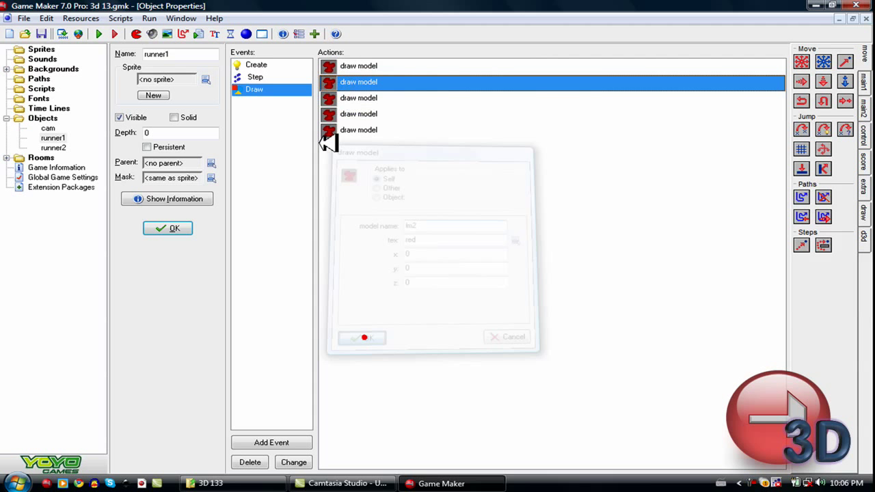
Step: Look over runner1's Step actions again and select the first code action in its Create event
left_click(255, 77)
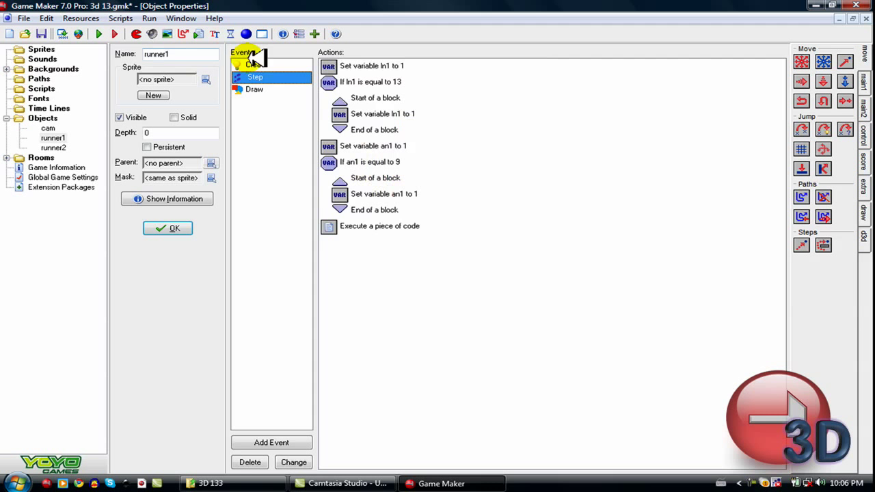
left_click(255, 64)
left_click(377, 178)
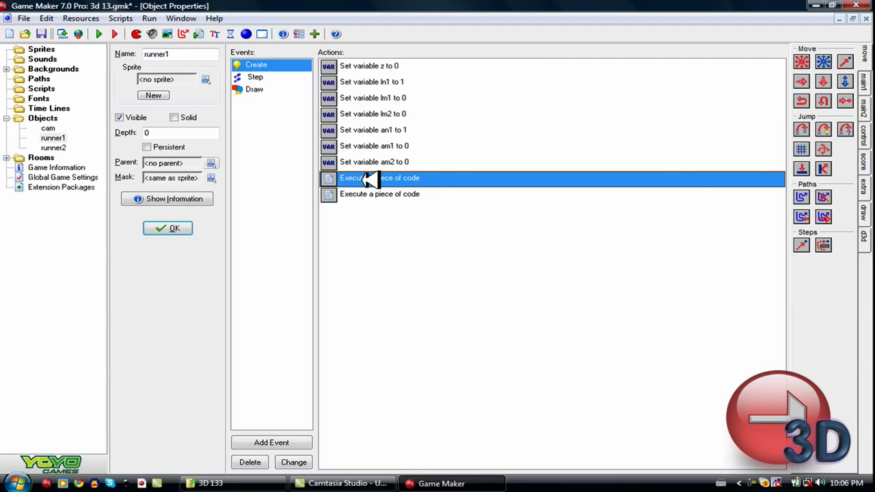
double_click(355, 179)
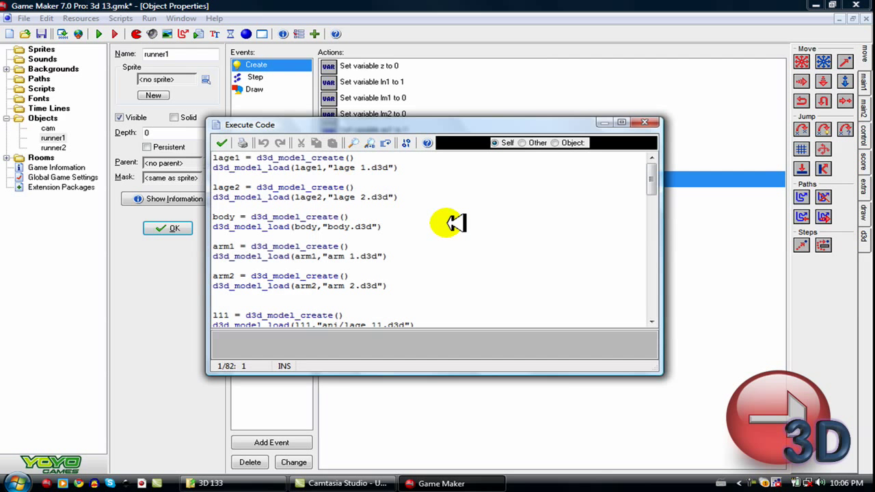
scroll(460, 219, "down", 4)
scroll(460, 219, "down", 1)
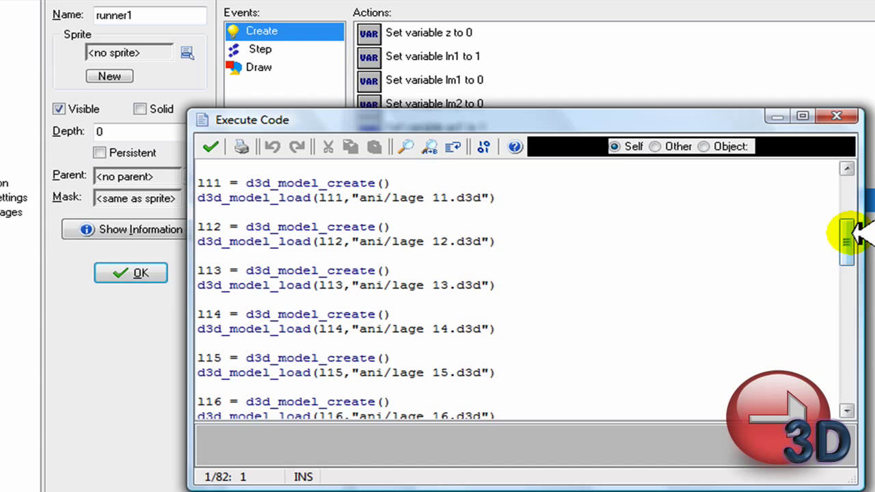
left_click_drag(848, 242, 848, 176)
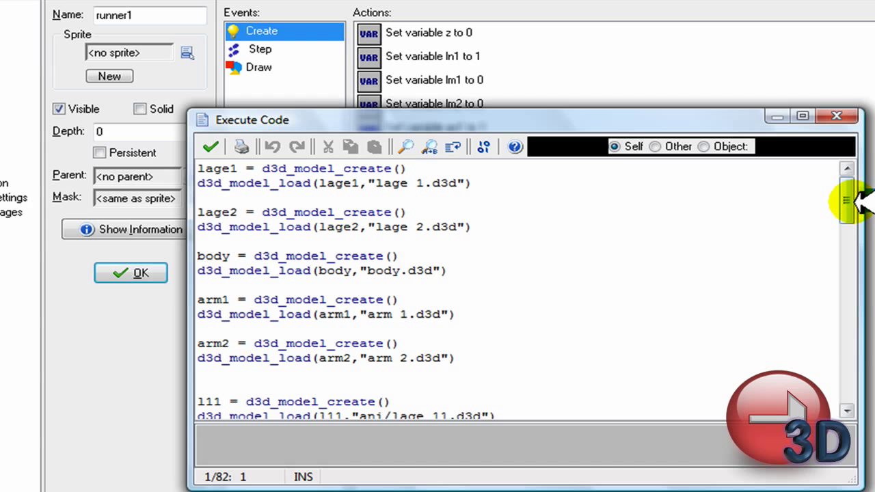
left_click_drag(847, 202, 847, 298)
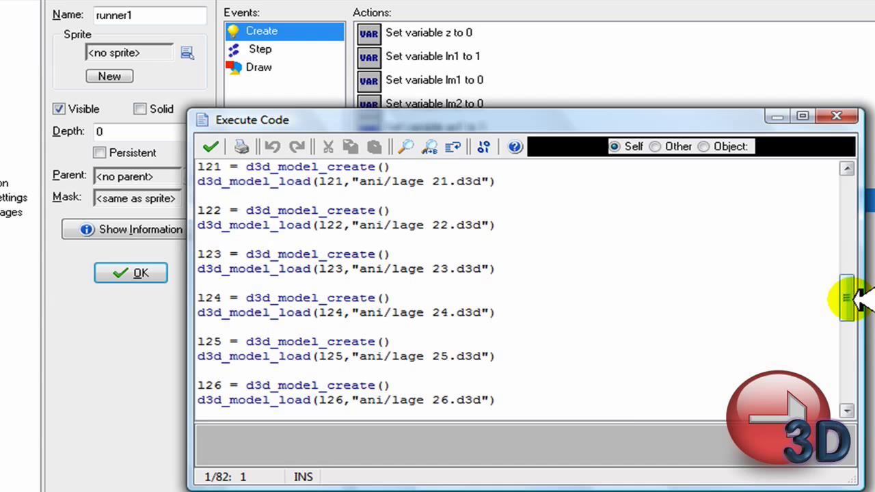
mouse_move(847, 297)
left_mouse_down()
mouse_move(847, 407)
mouse_move(847, 171)
left_mouse_up()
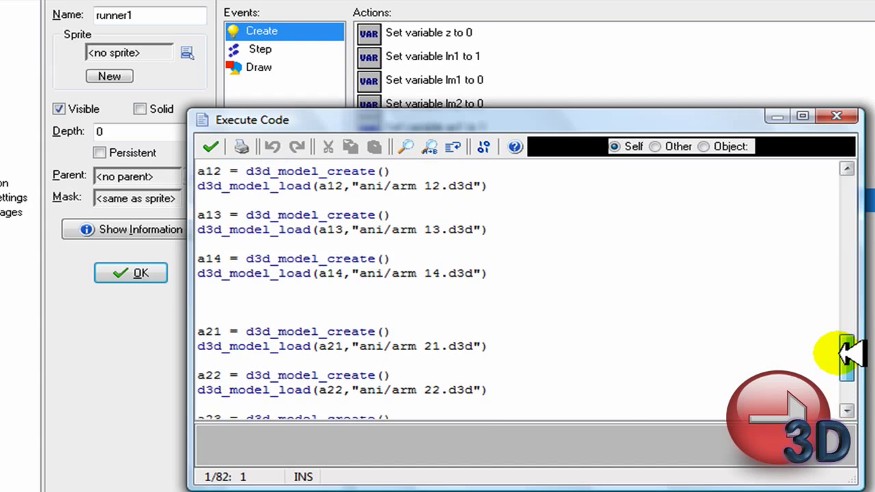
left_click(205, 148)
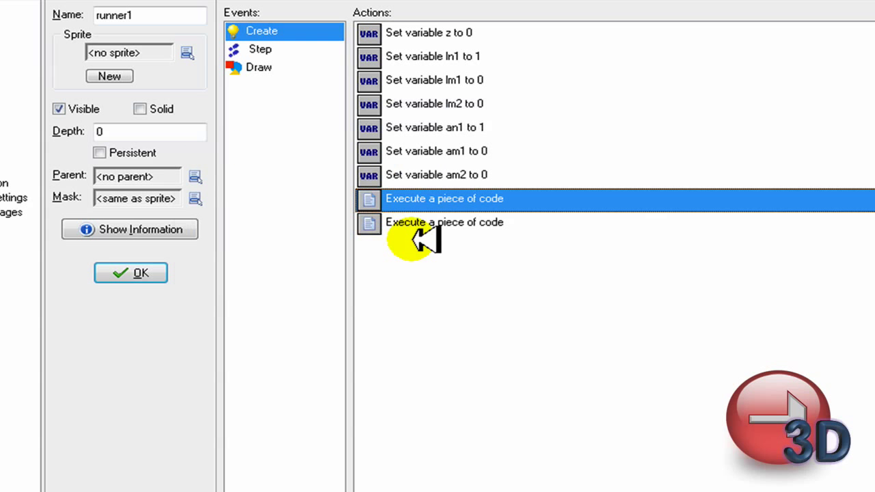
mouse_move(410, 222)
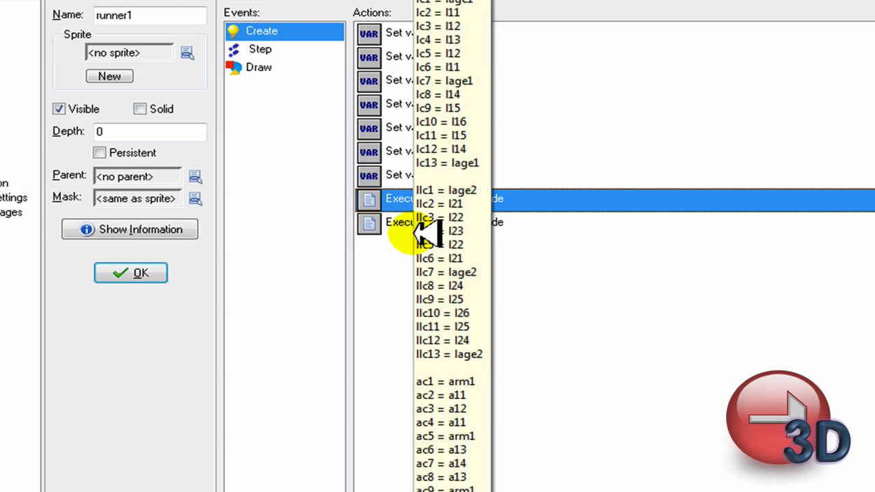
Step: Review runner1's second Create code action and close the code editor
double_click(382, 222)
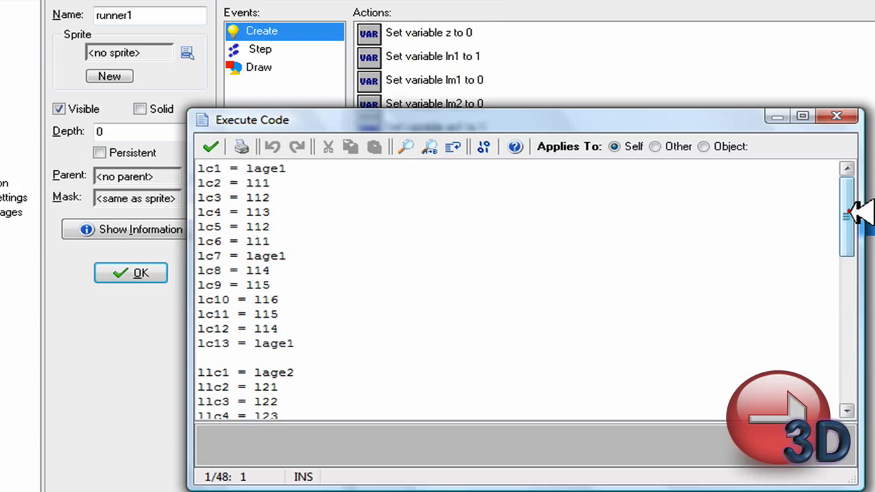
left_click_drag(847, 212, 848, 359)
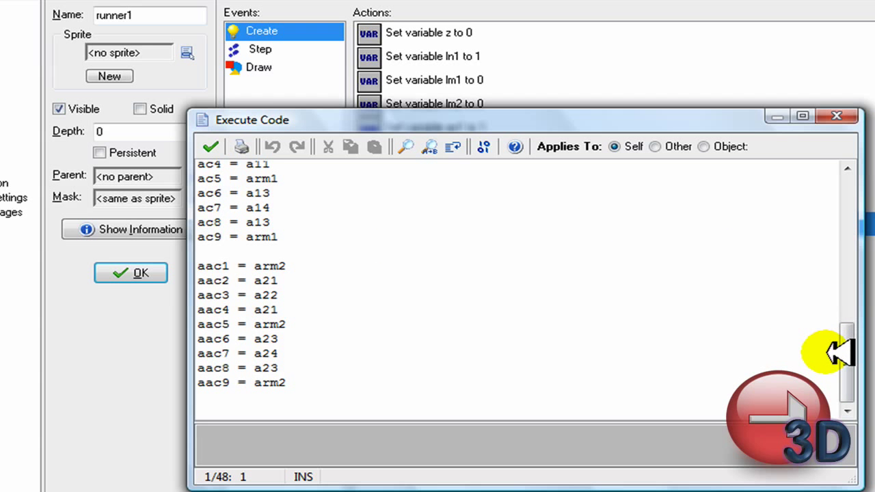
left_click_drag(846, 352, 846, 218)
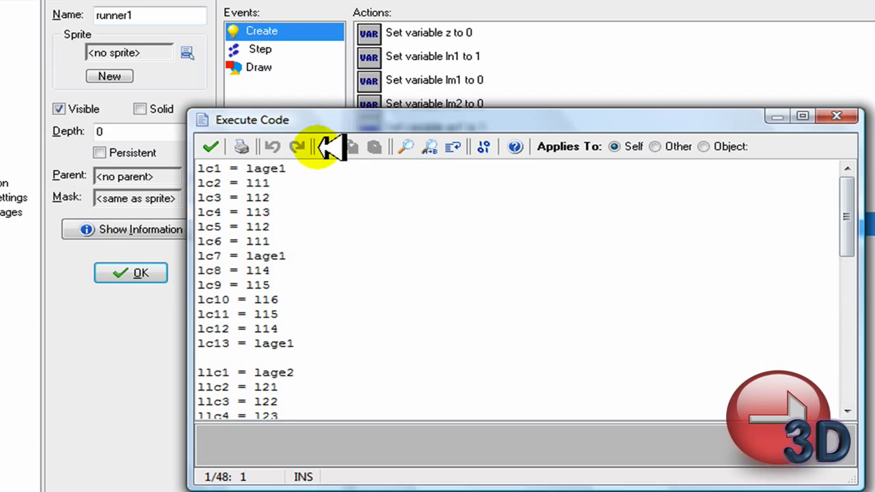
left_click(210, 146)
left_click(260, 48)
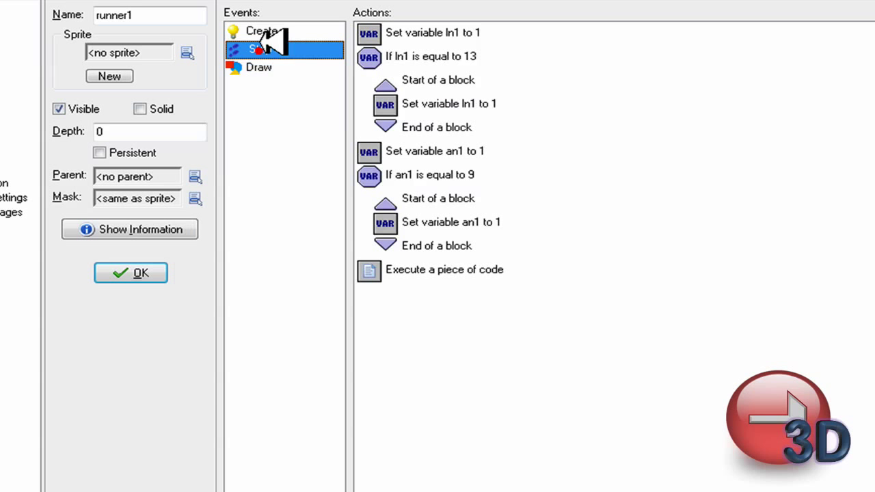
Step: Review runner1's Step code choosing leg and arm models from the ln1 and an1 counters, keeping changes
left_click(478, 32)
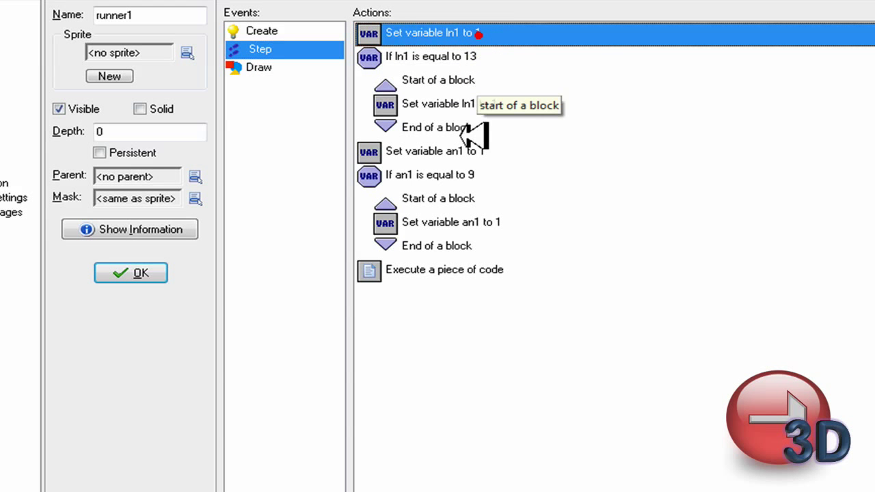
double_click(452, 269)
scroll(674, 216, "down", 3)
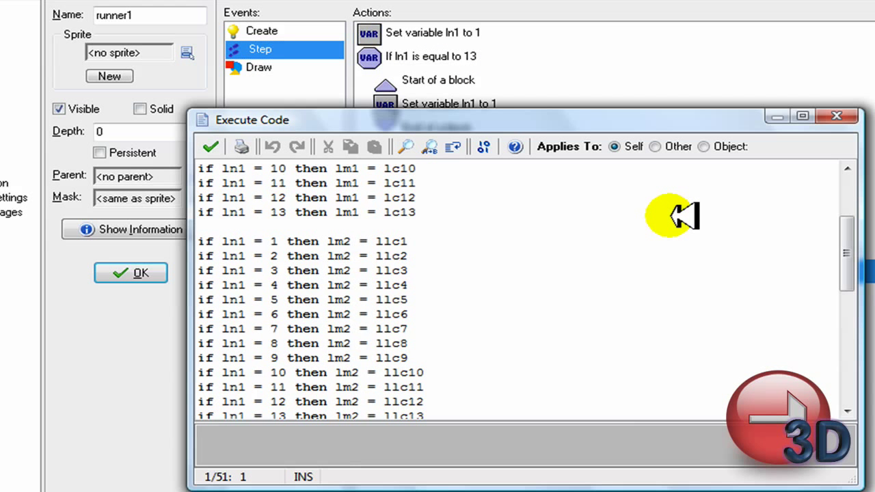
scroll(673, 215, "down", 5)
scroll(673, 216, "down", 3)
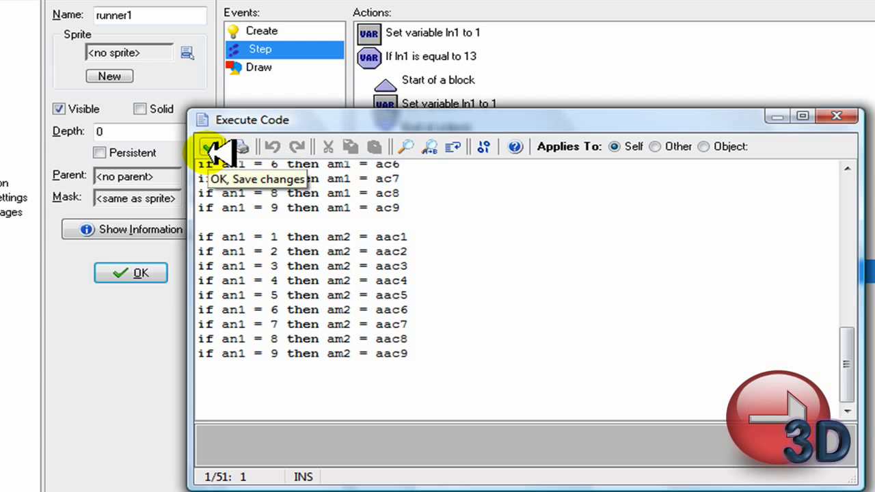
left_click(214, 149)
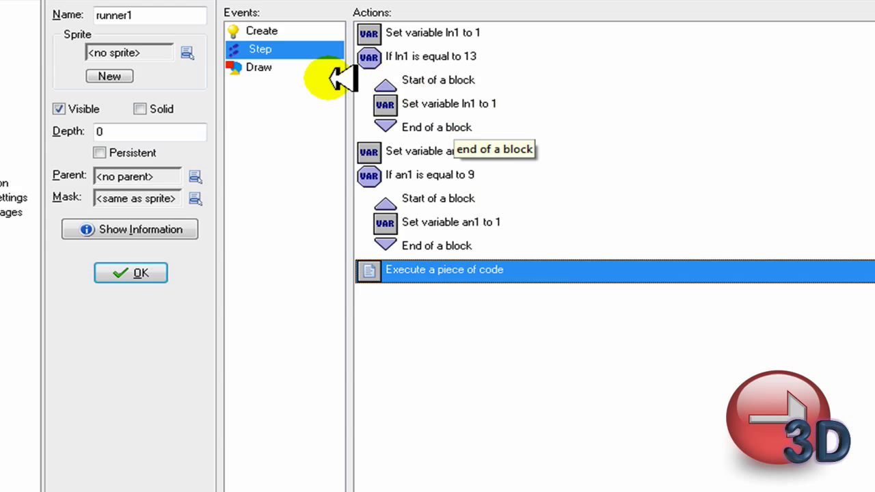
Step: Inspect runner1's first two draw model actions, showing the lm1 and lm2 models with the red texture
left_click(260, 67)
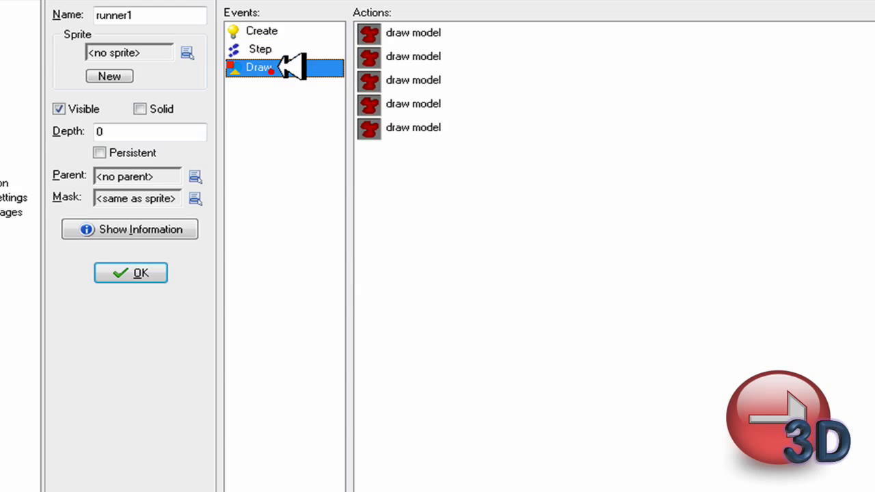
double_click(437, 33)
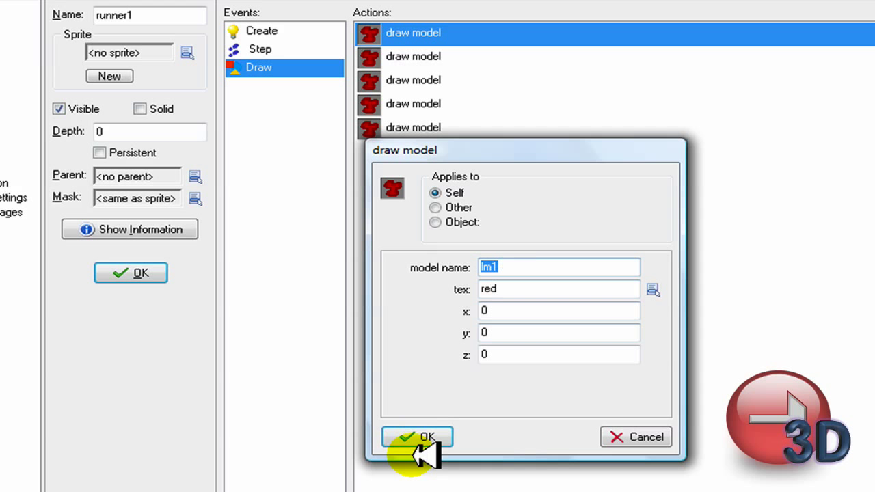
left_click(520, 267)
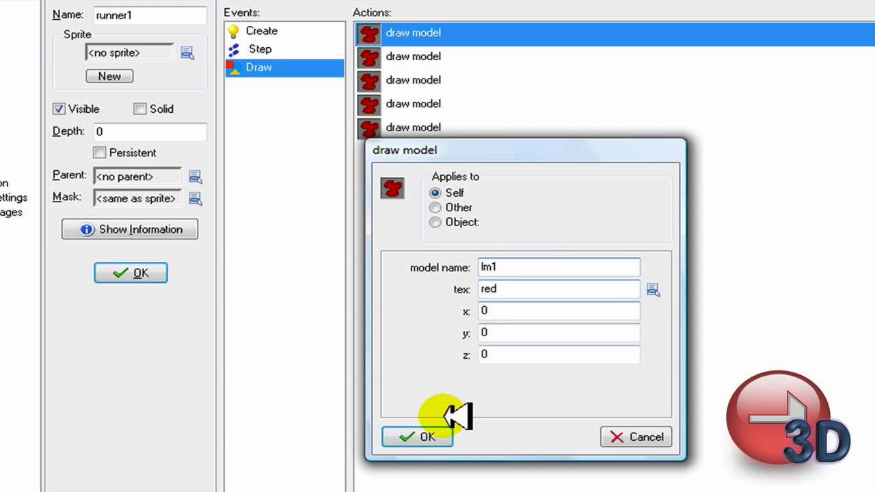
left_click(427, 437)
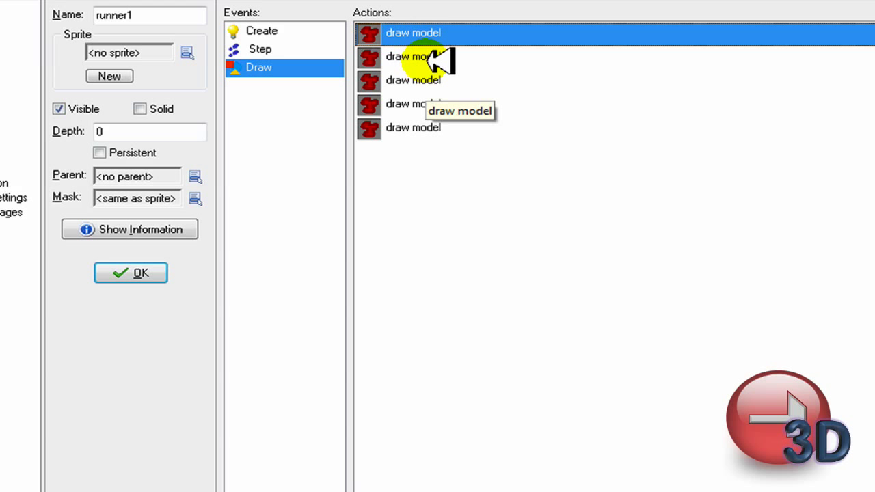
double_click(427, 56)
left_click(417, 438)
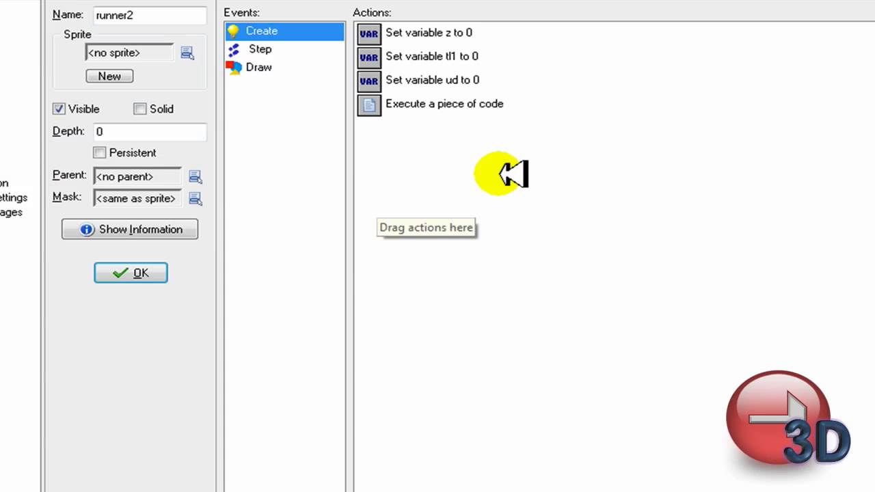
Step: Review runner2's Create code loading the lage, body and arm models, then view its Step and Draw events
double_click(444, 103)
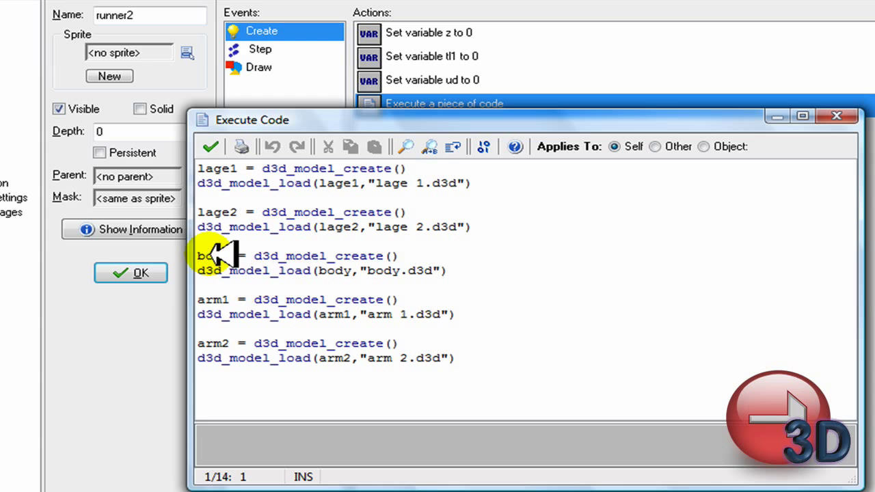
left_click(209, 146)
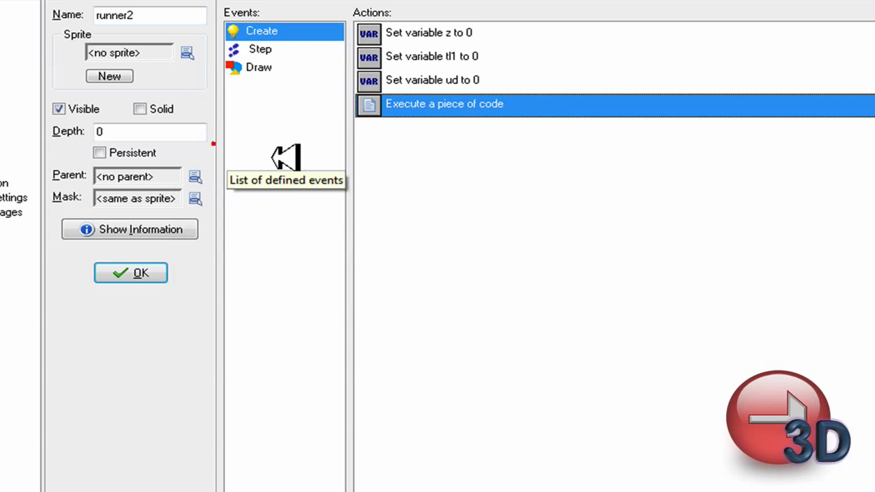
left_click(264, 48)
left_click(260, 67)
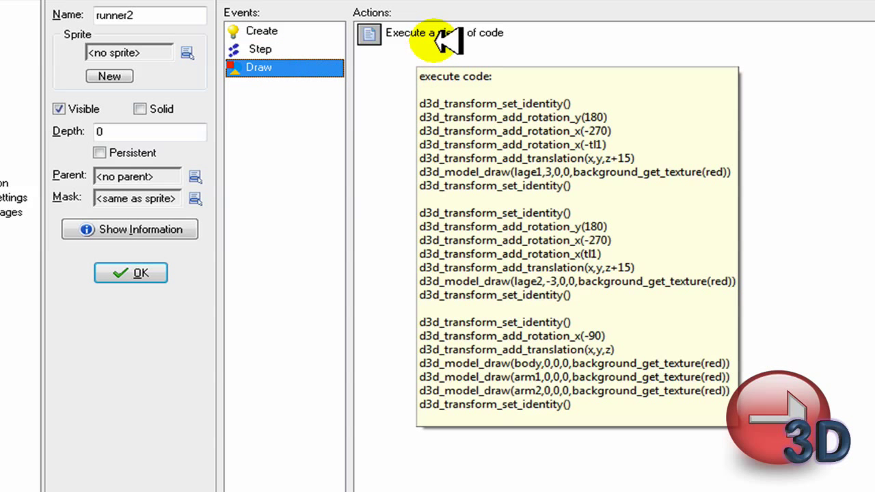
double_click(447, 39)
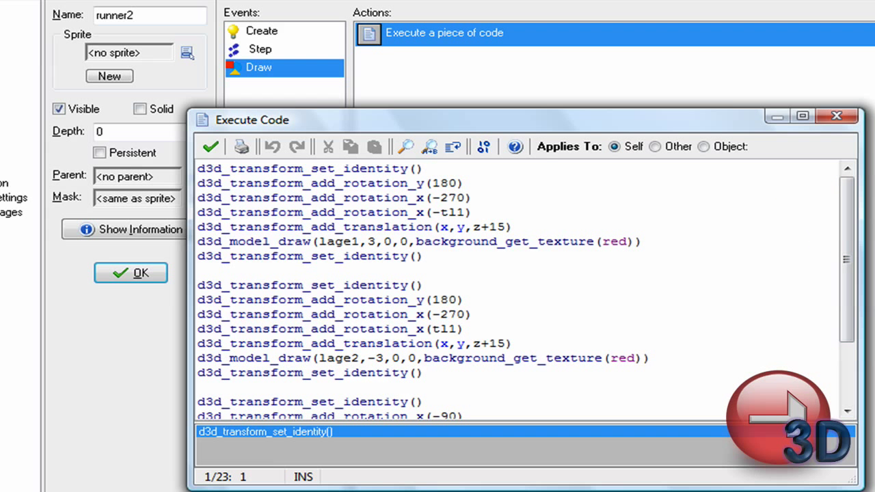
mouse_move(847, 205)
left_mouse_down()
mouse_move(854, 321)
mouse_move(847, 171)
left_mouse_up()
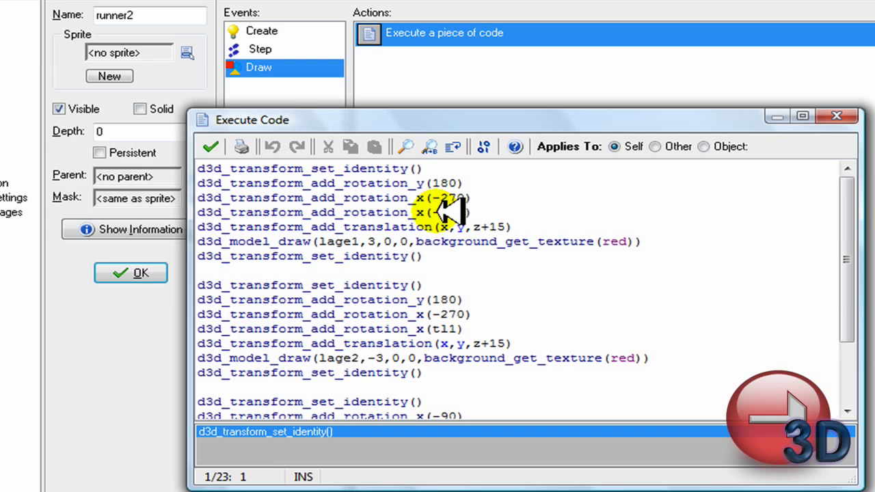
scroll(690, 299, "down", 3)
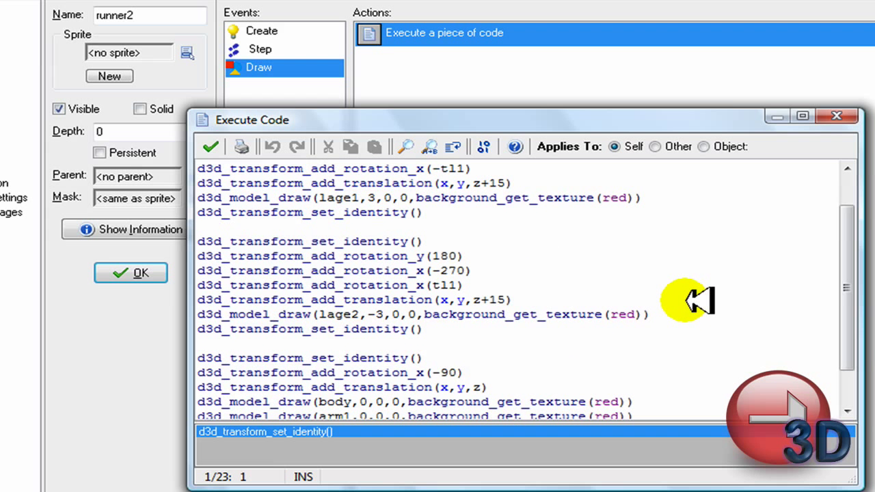
scroll(691, 299, "up", 3)
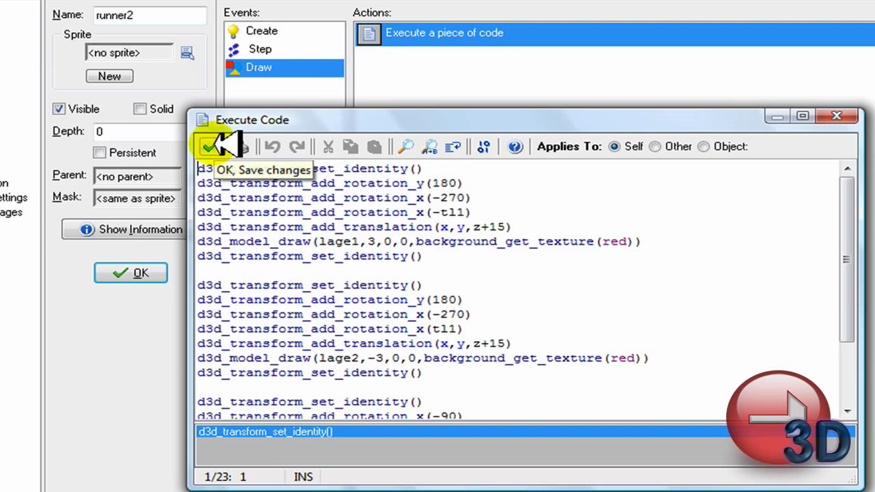
scroll(608, 318, "down", 2)
scroll(608, 318, "down", 3)
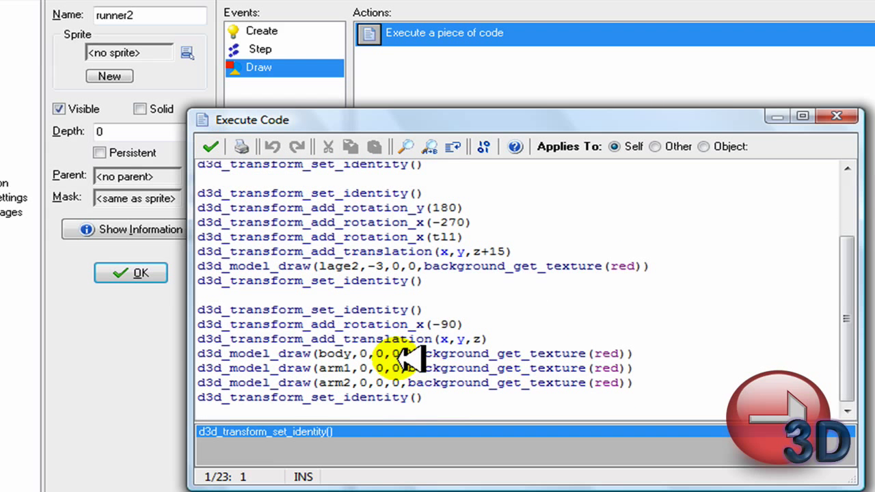
left_click(208, 147)
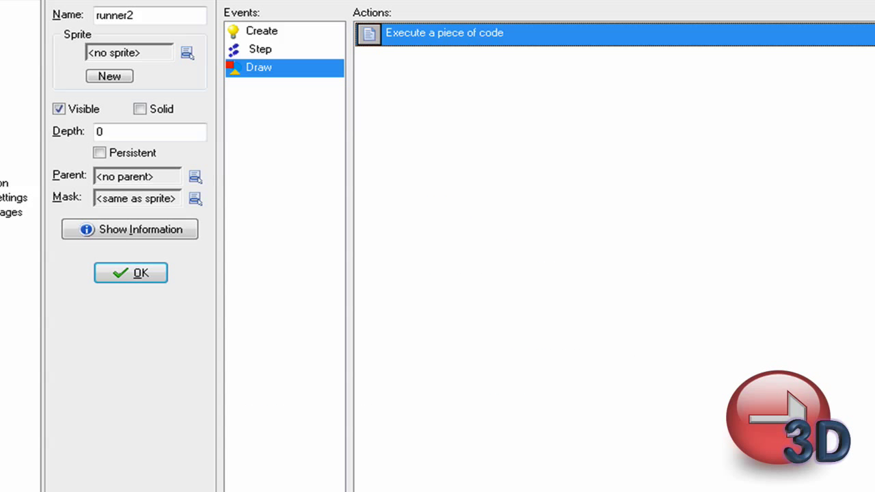
Step: Go through runner2's Step actions one by one, including those setting tl1 to -7 and ud to 0
left_click(274, 49)
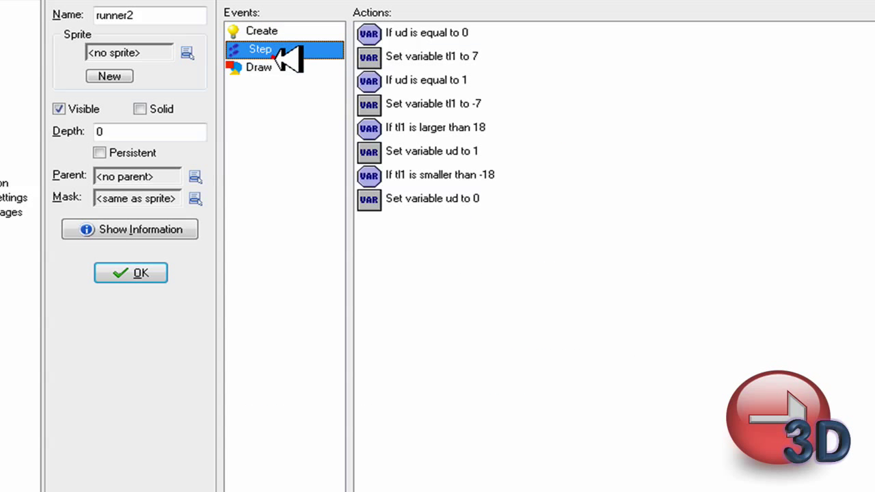
left_click(459, 33)
left_click(465, 56)
left_click(459, 104)
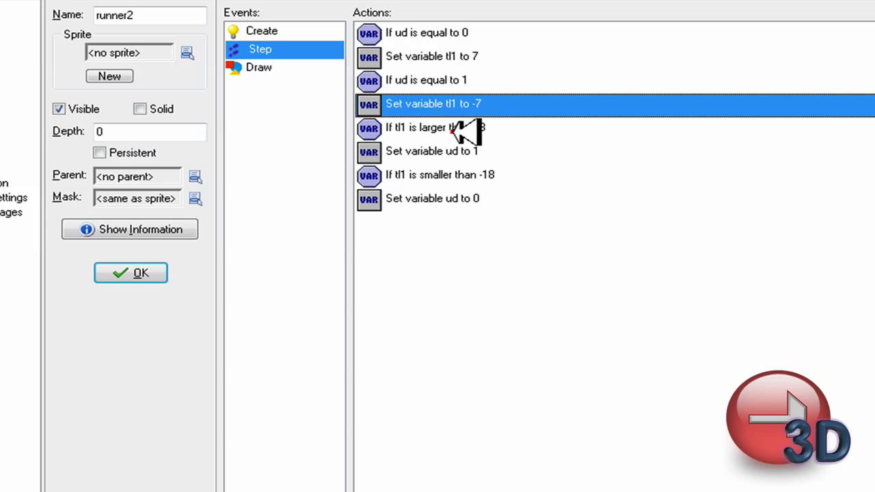
left_click(459, 128)
left_click(472, 151)
left_click(475, 175)
left_click(475, 198)
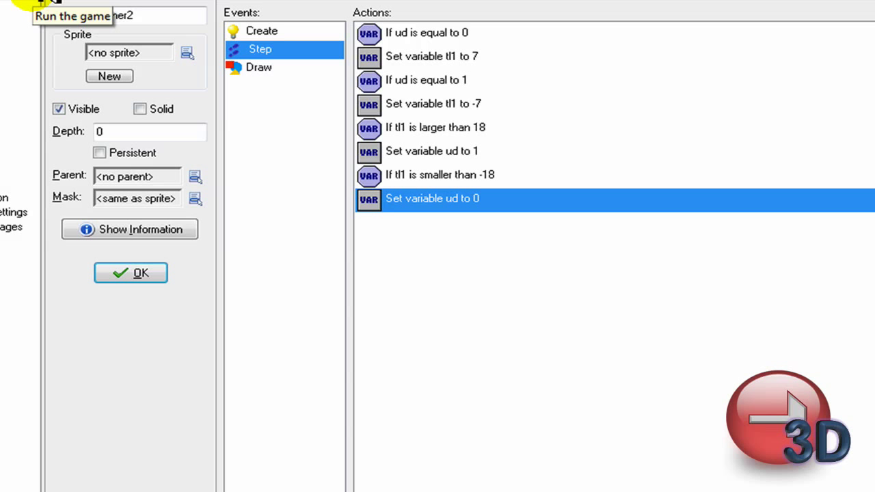
Step: Run the game and rotate the camera around the two red runners striding across the grass
left_click(48, 3)
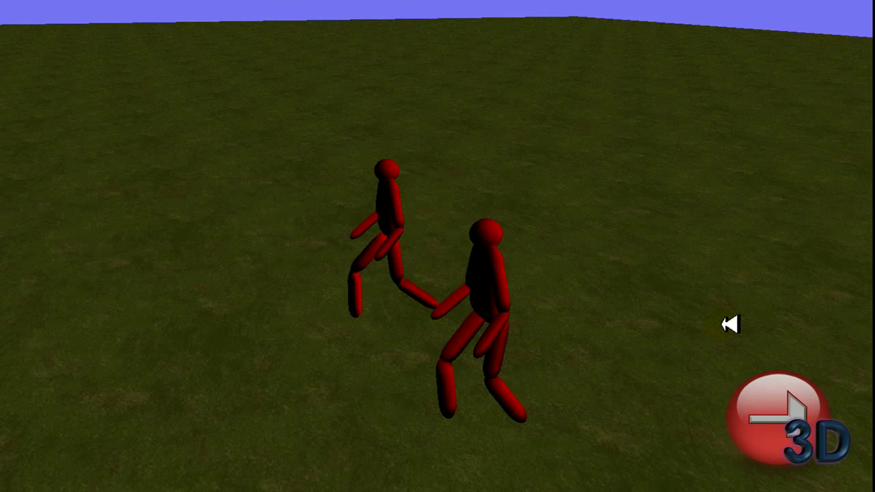
left_click_drag(730, 325, 365, 207)
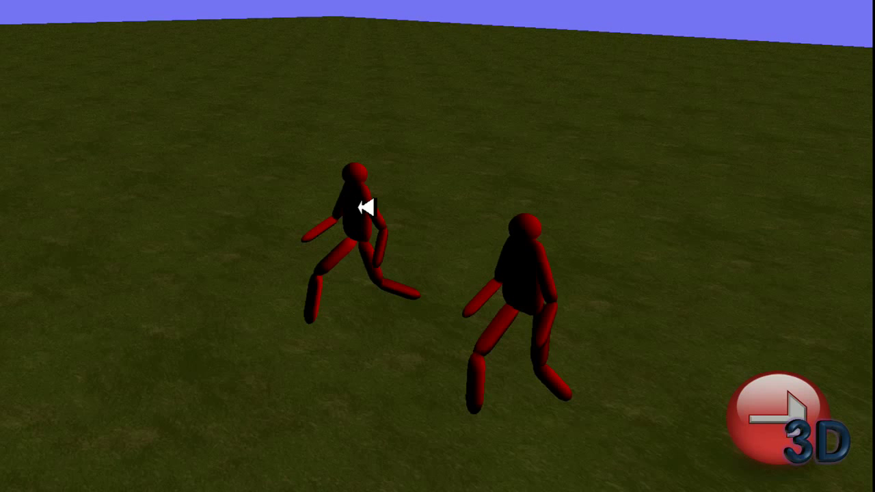